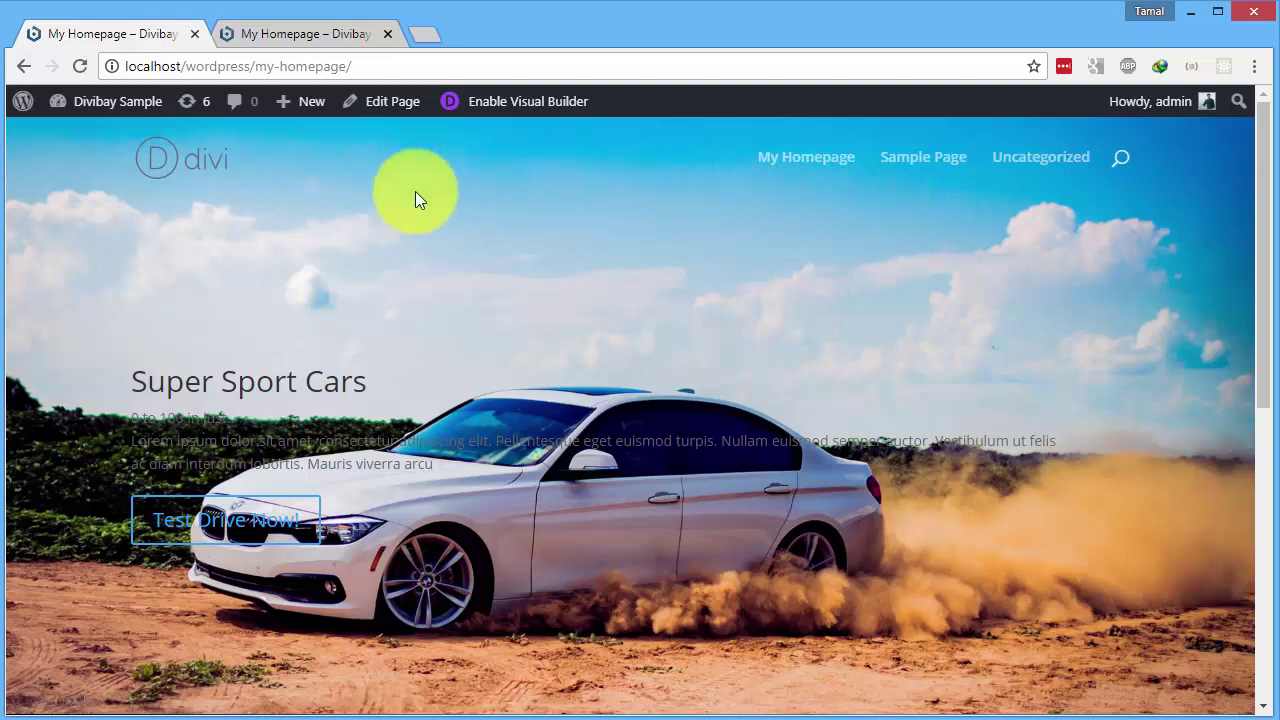
Compare the white-header and transparent-header versions of the homepage
click(300, 35)
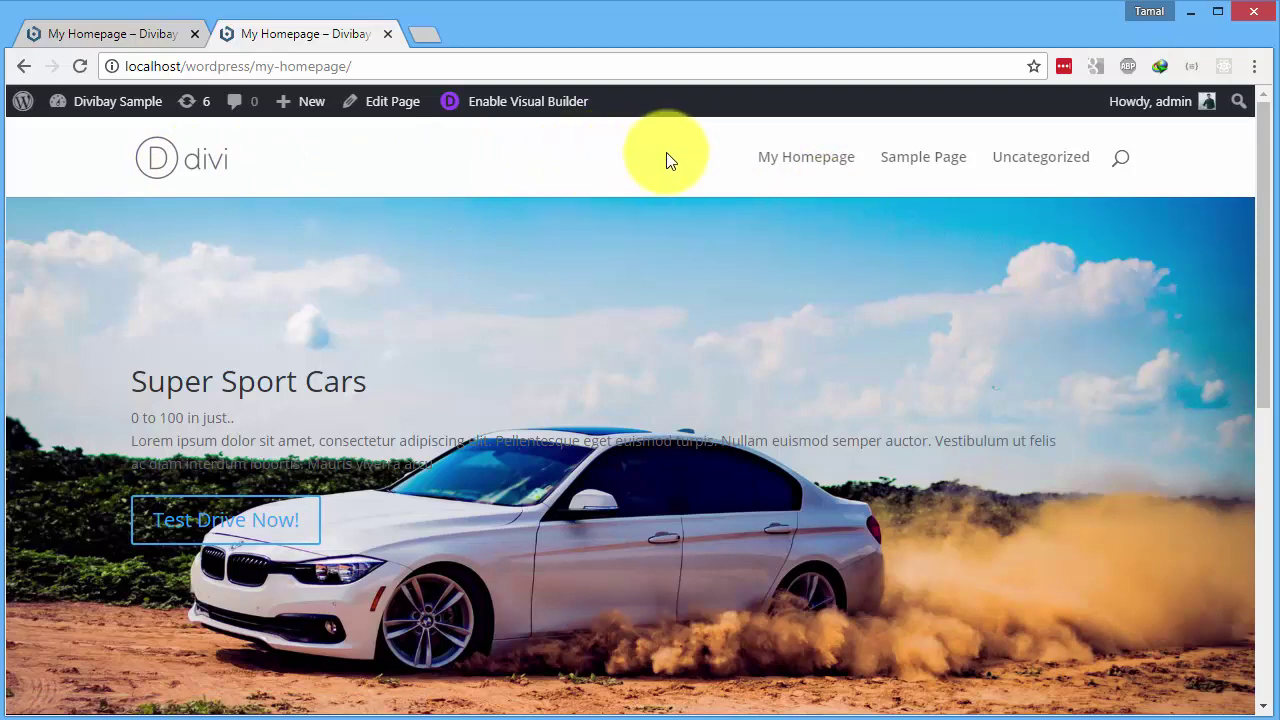
scroll(670, 163, down, 2)
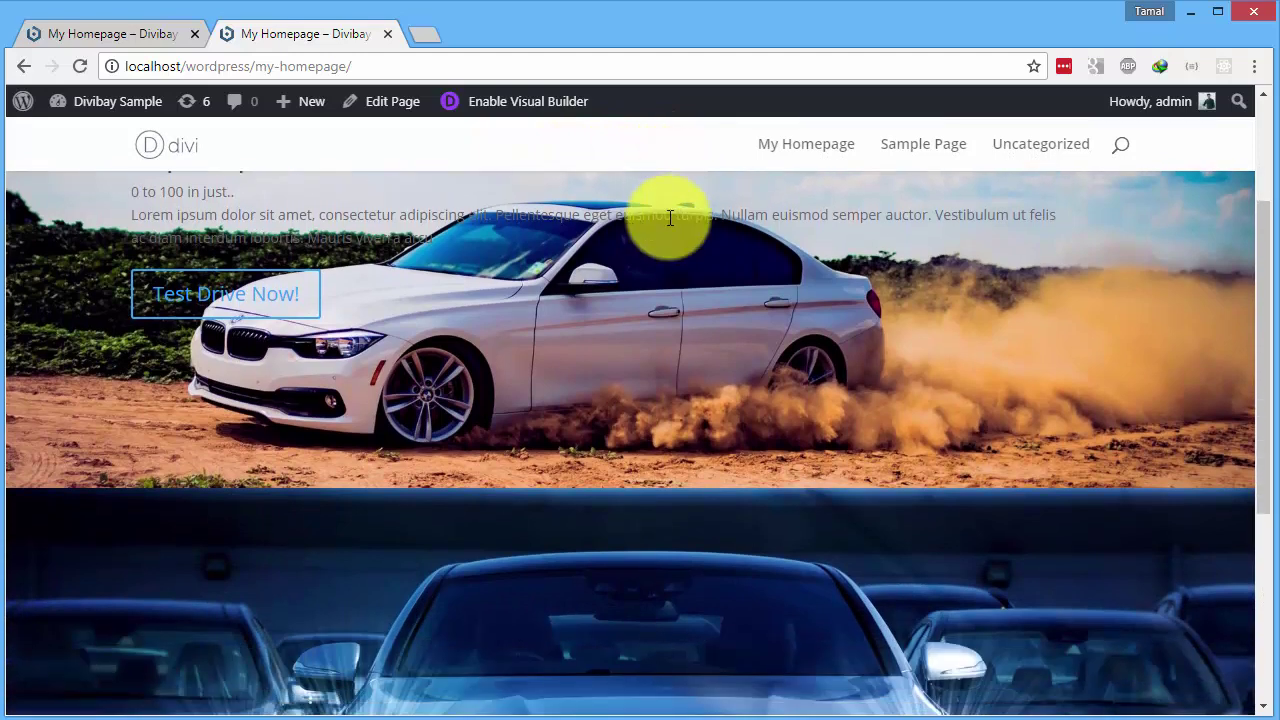
scroll(671, 220, up, 2)
click(140, 40)
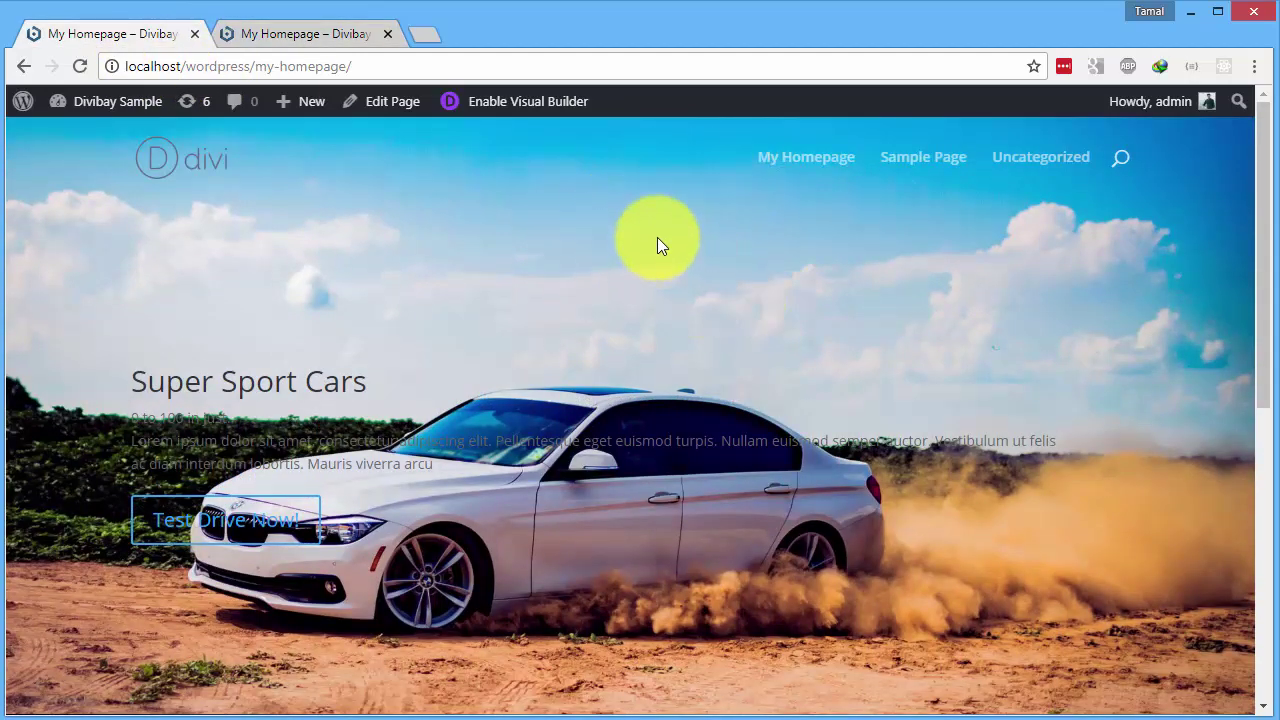
scroll(657, 243, down, 1)
scroll(657, 237, down, 2)
scroll(666, 286, up, 3)
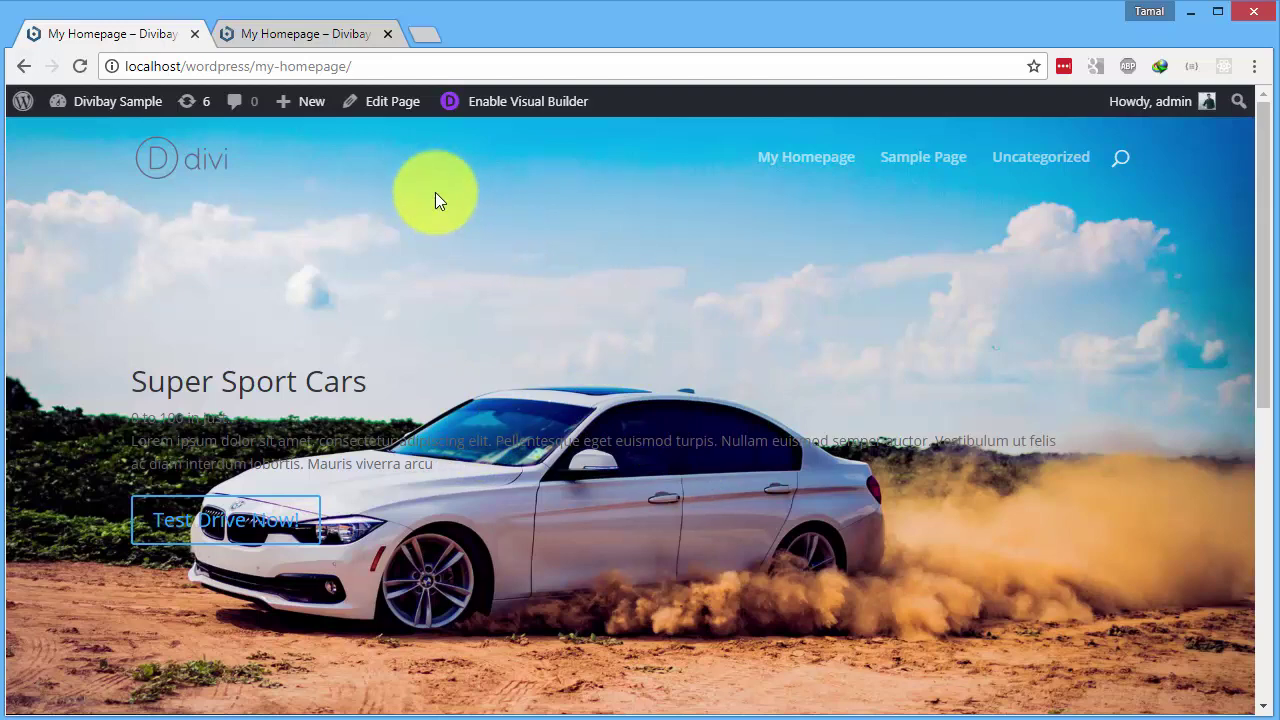
From the white-header homepage, open the Theme Customizer's Header & Navigation > Primary Menu Bar settings
click(317, 39)
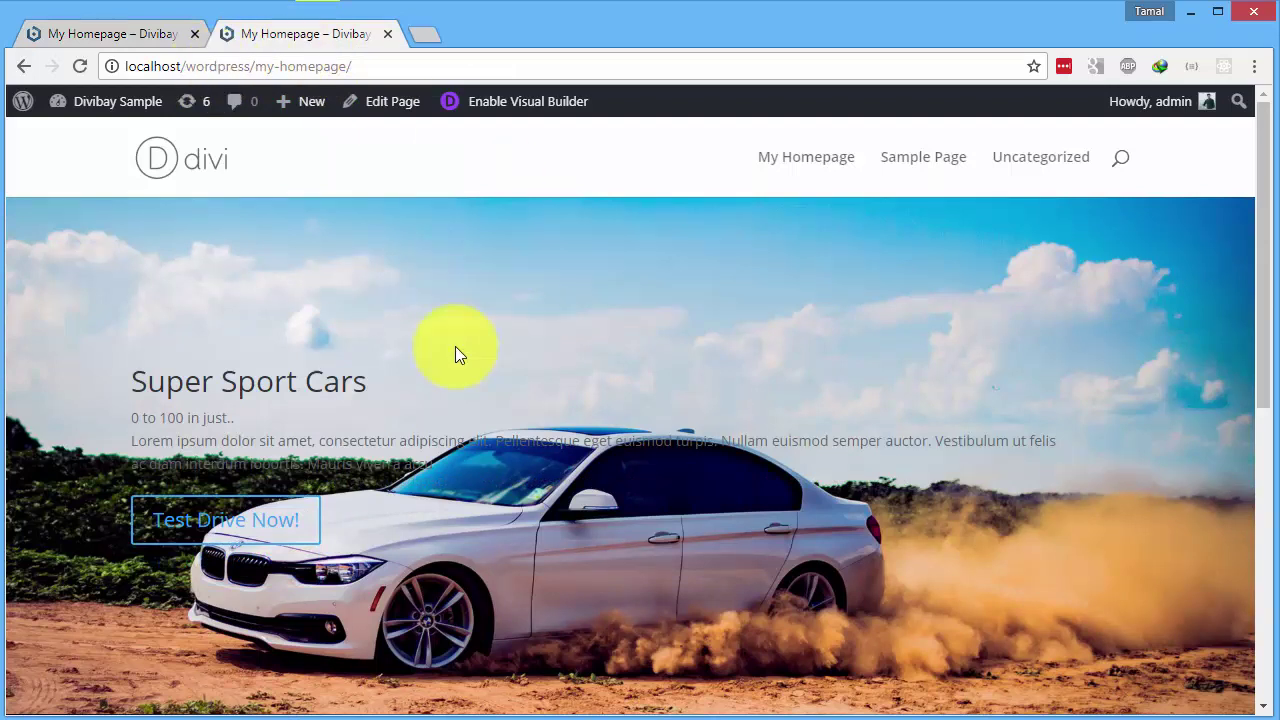
mouse_move(109, 110)
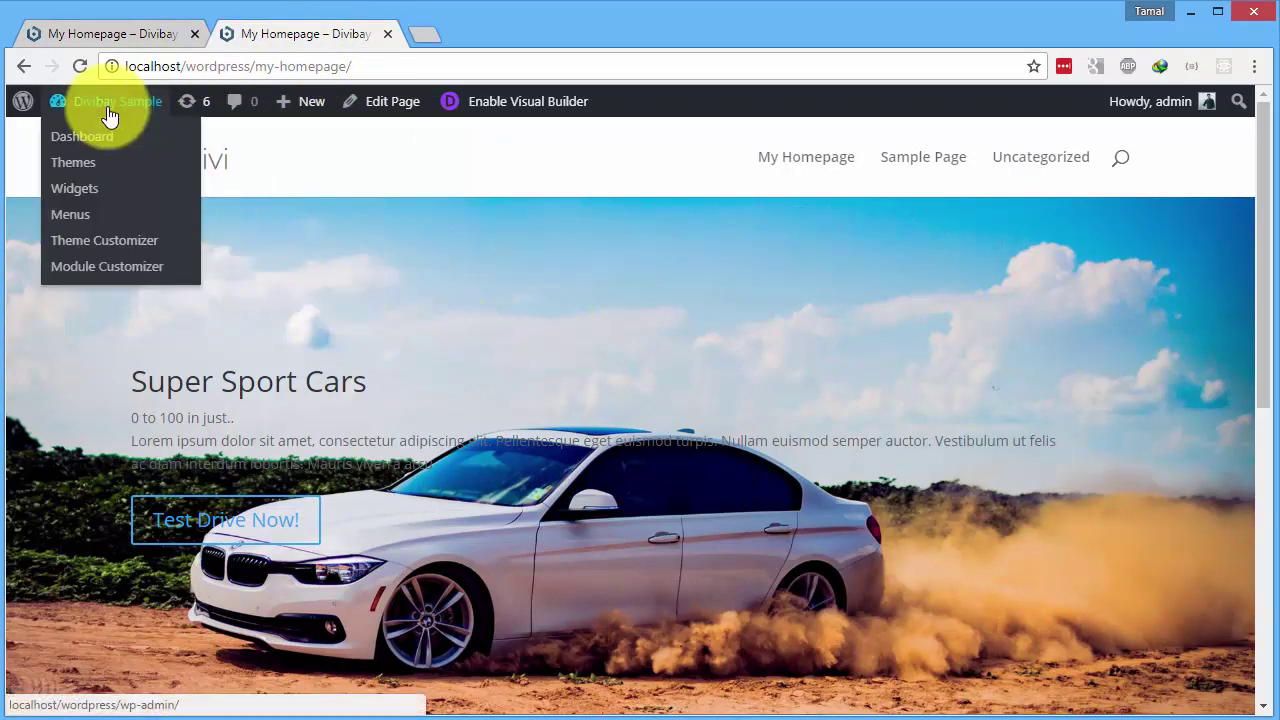
click(119, 250)
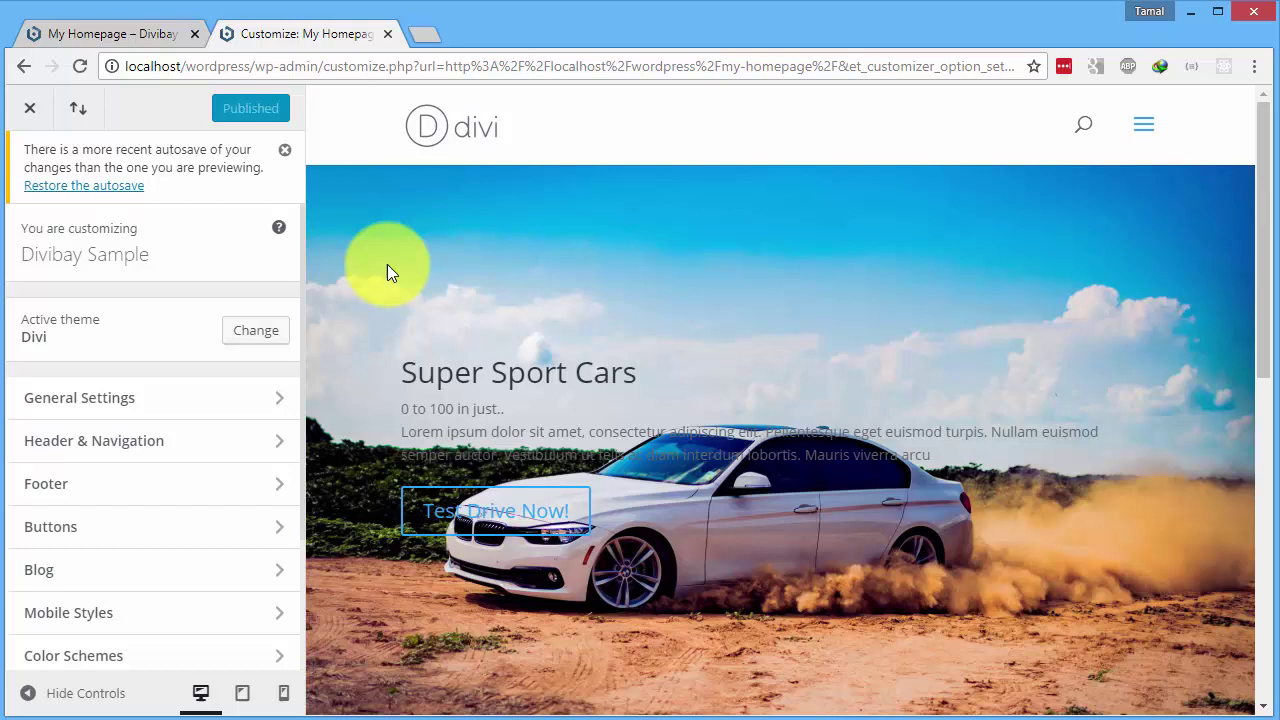
click(285, 150)
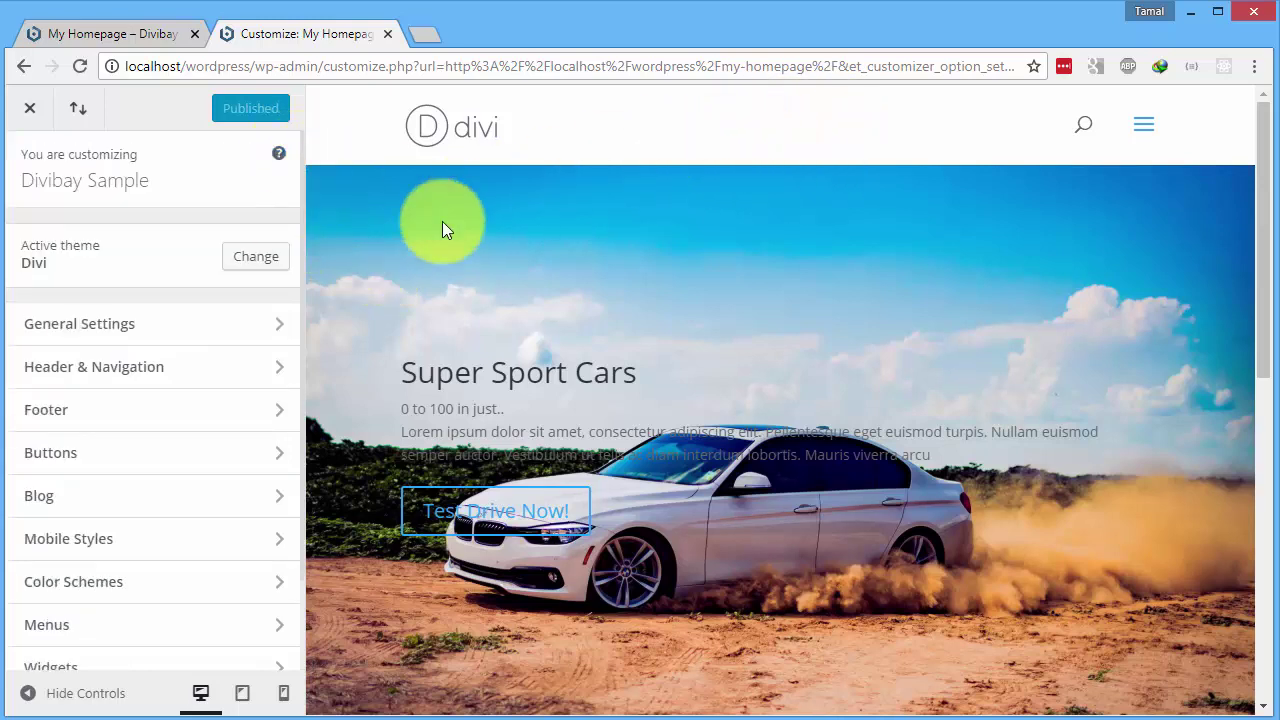
click(117, 378)
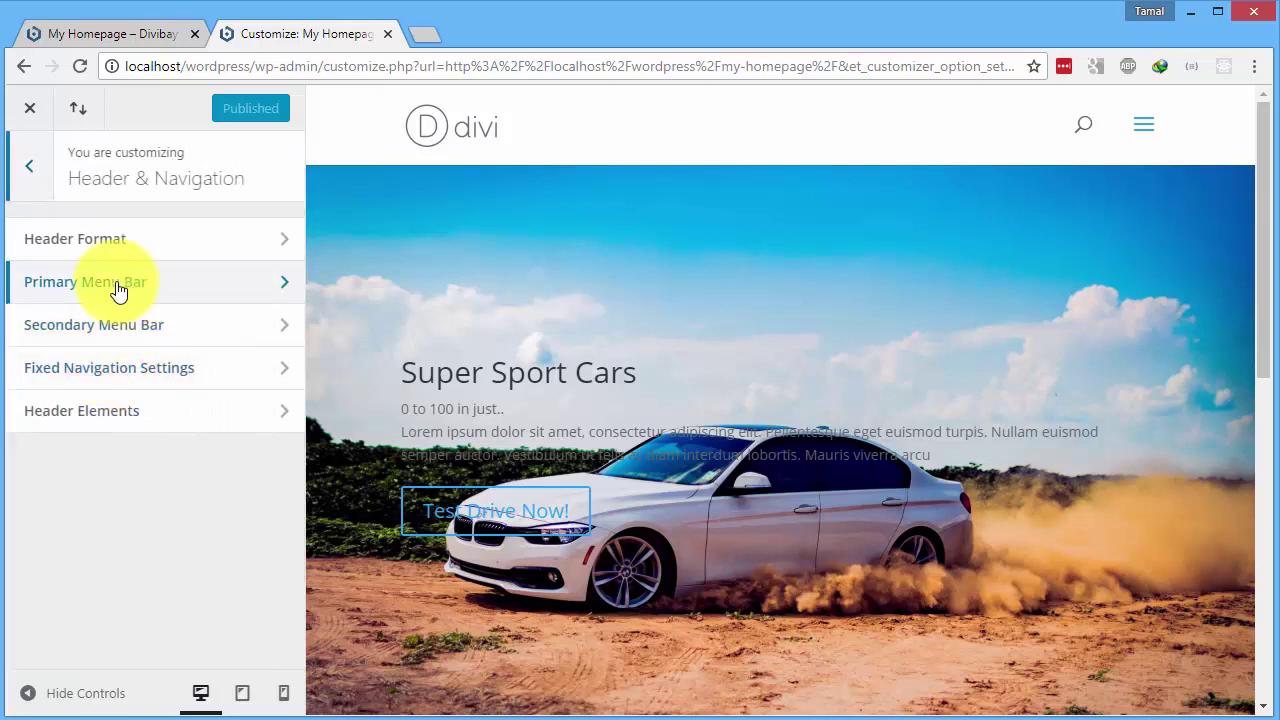
click(161, 290)
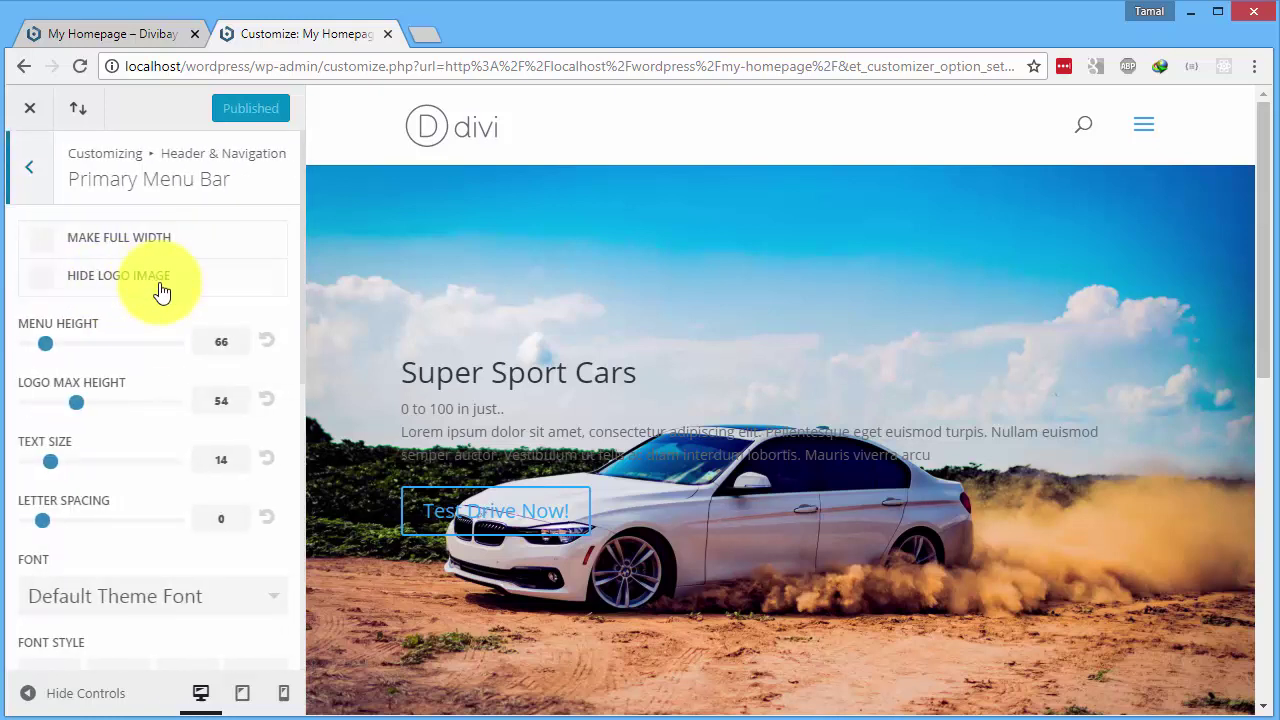
scroll(194, 306, down, 5)
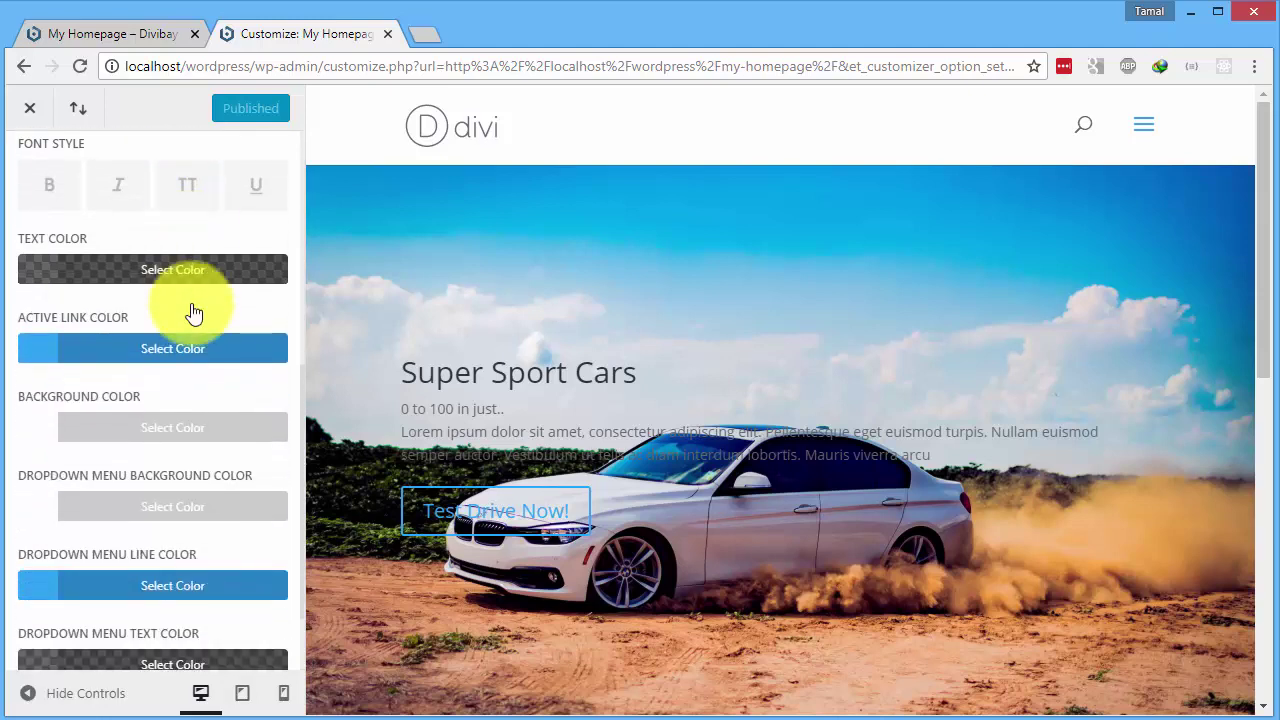
scroll(194, 313, down, 1)
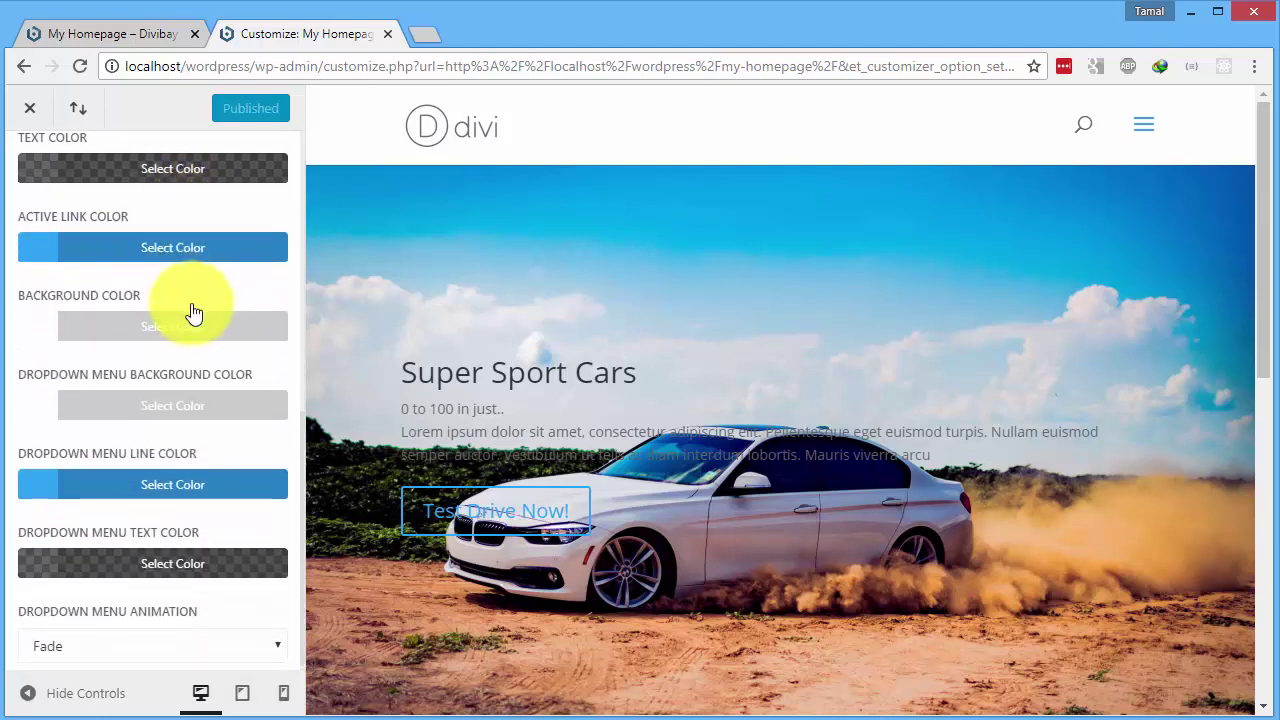
Drag the menu bar Background Color alpha slider to the bottom, making it fully transparent
click(50, 327)
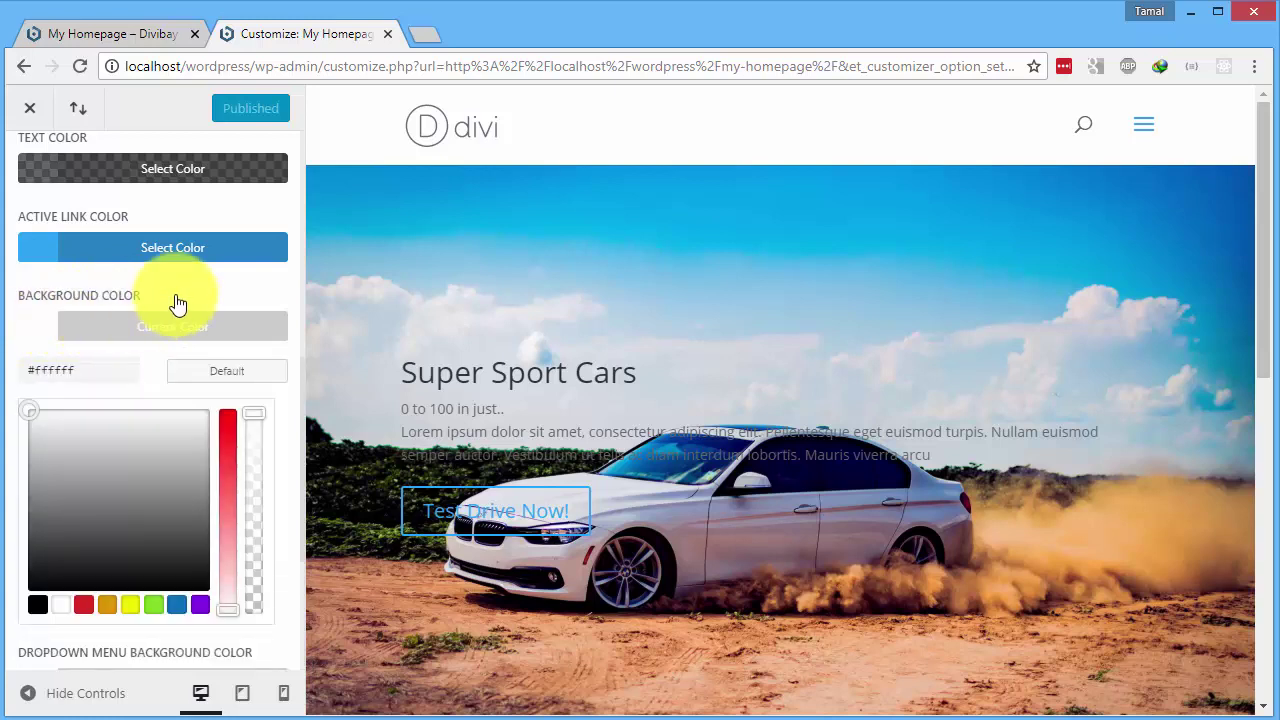
scroll(178, 301, down, 1)
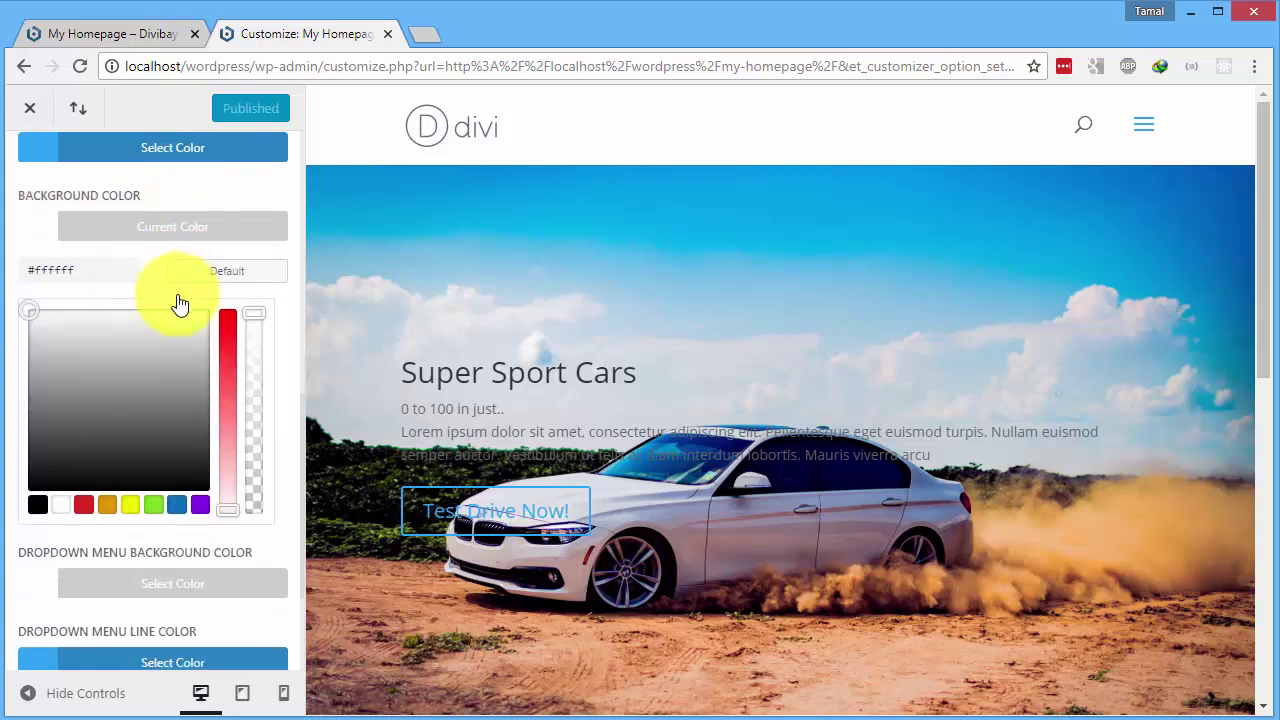
double_click(78, 275)
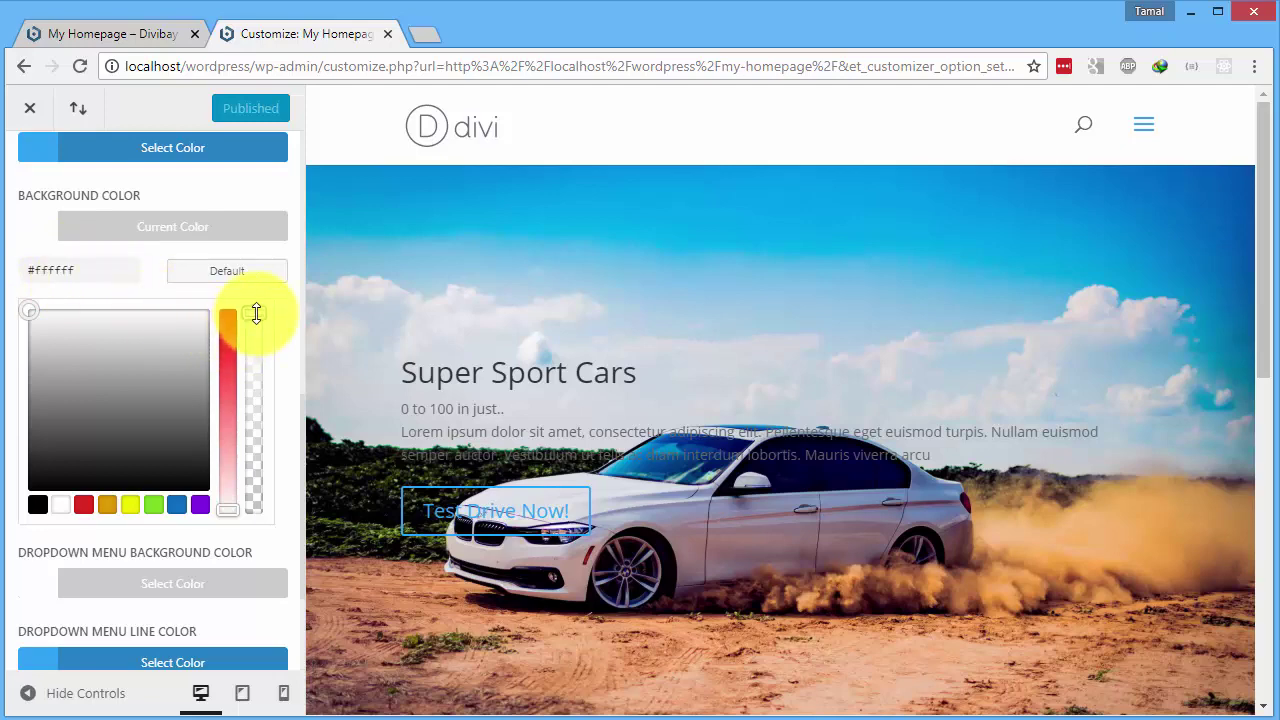
drag(256, 313, 260, 443)
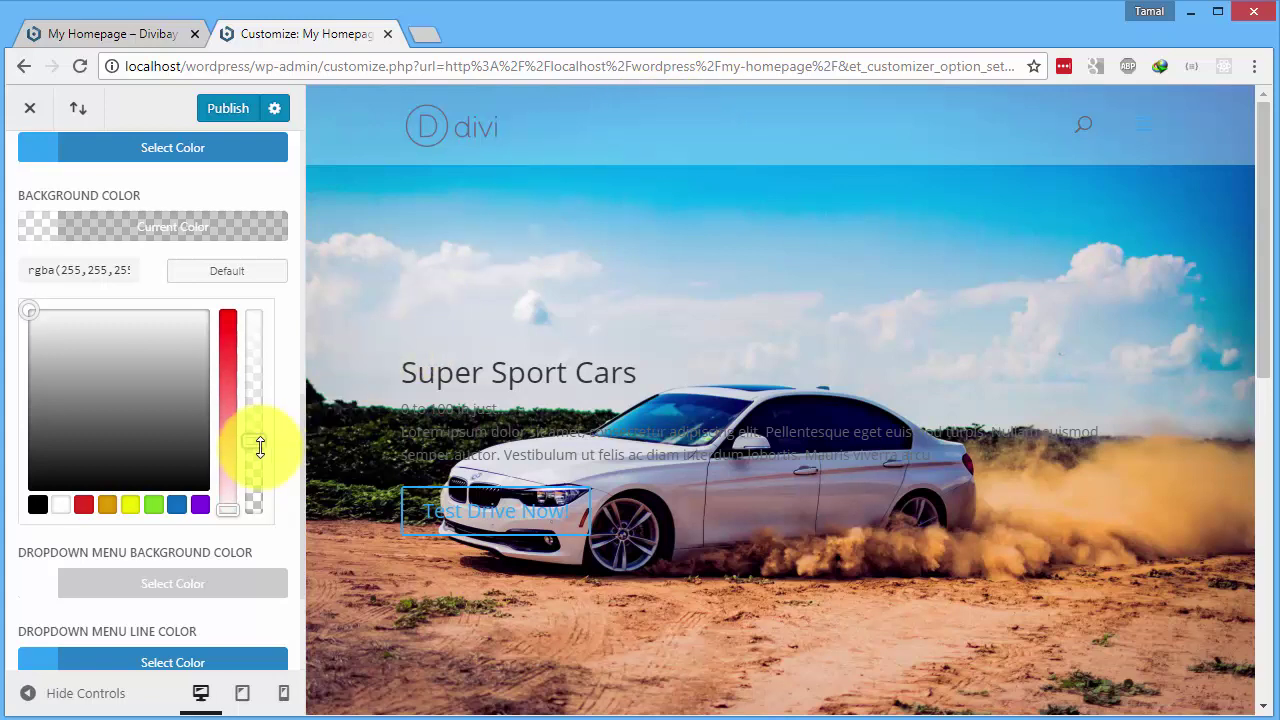
drag(257, 440, 260, 535)
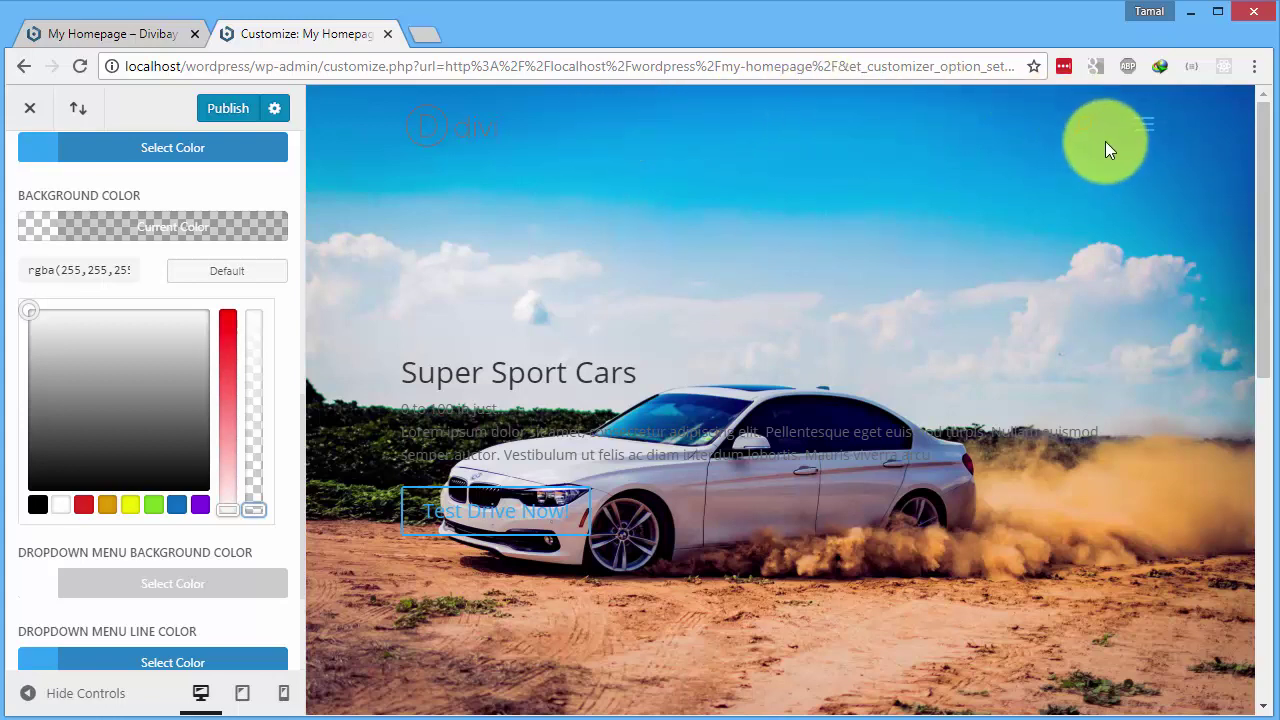
Set Chrome's zoom to 90% to see the full menu over the car hero image
click(1254, 66)
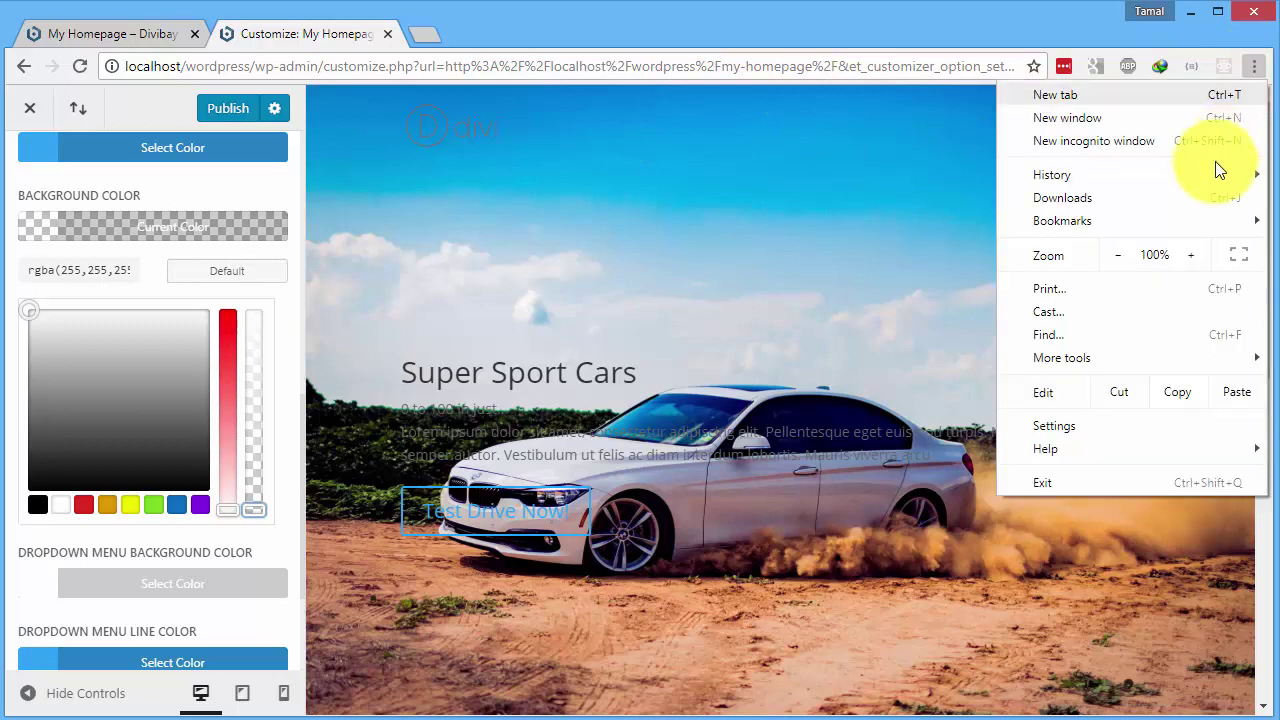
click(1117, 253)
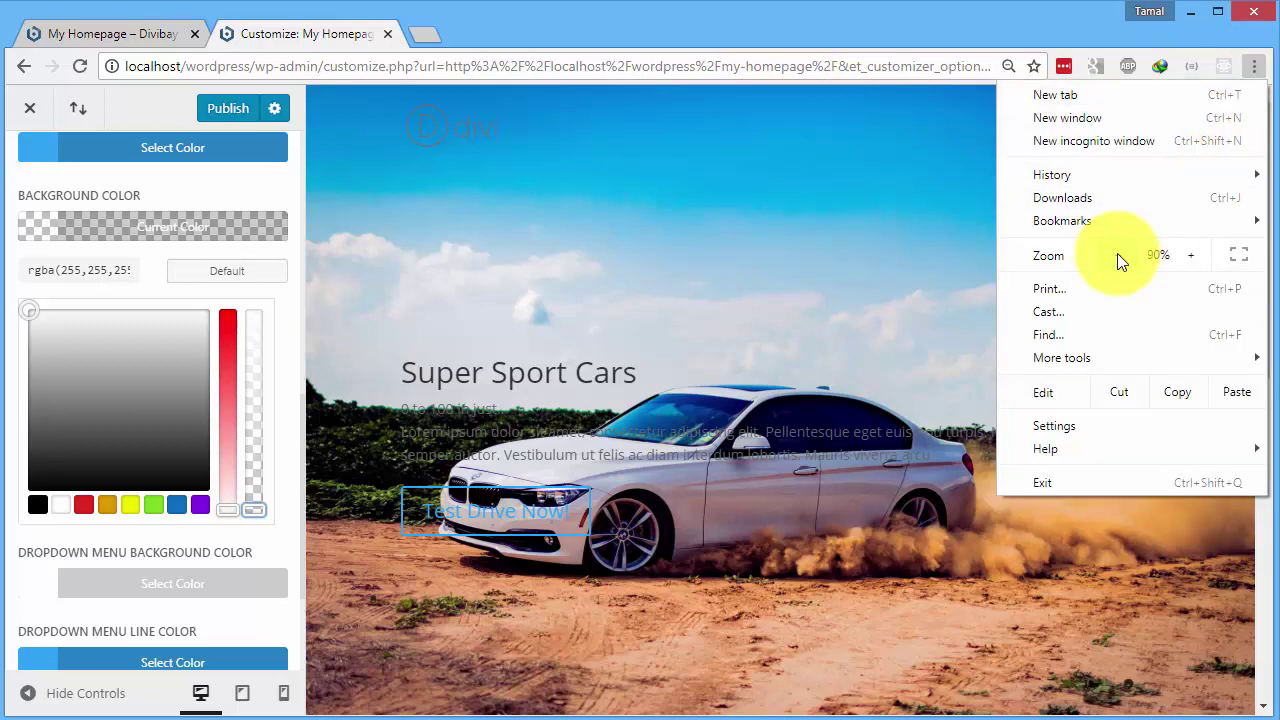
click(890, 250)
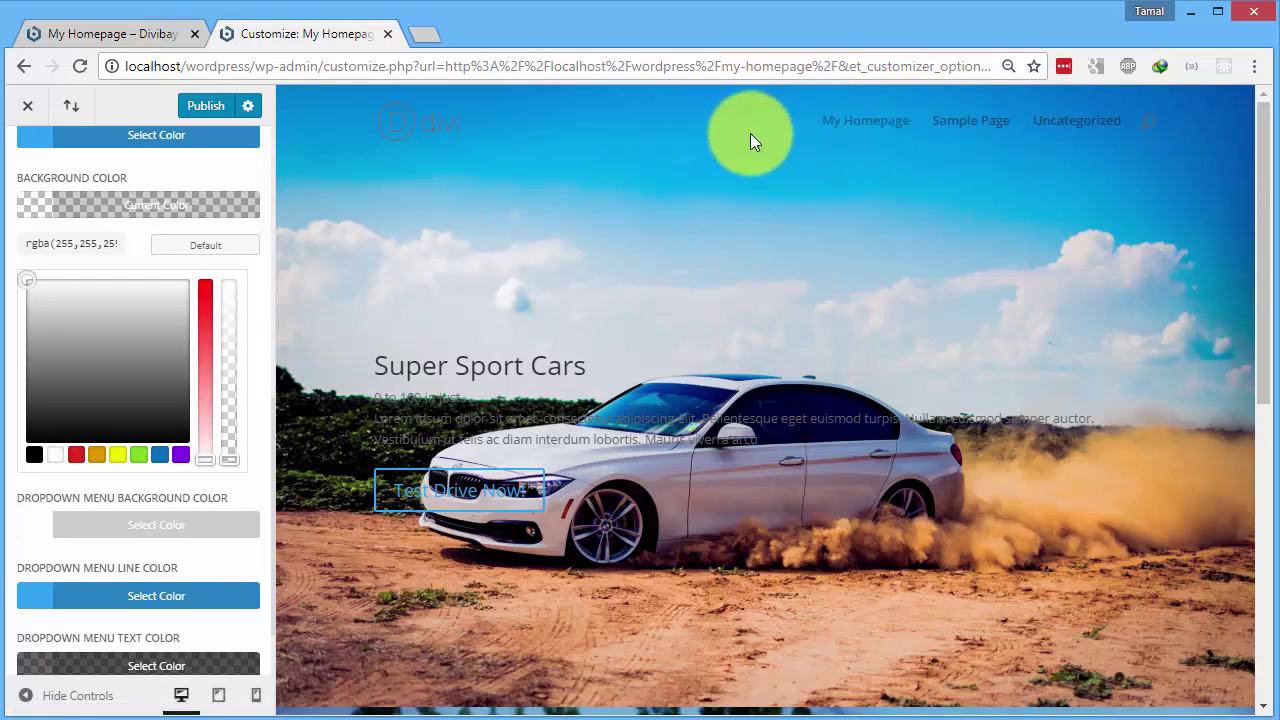
scroll(750, 135, down, 2)
scroll(748, 158, down, 1)
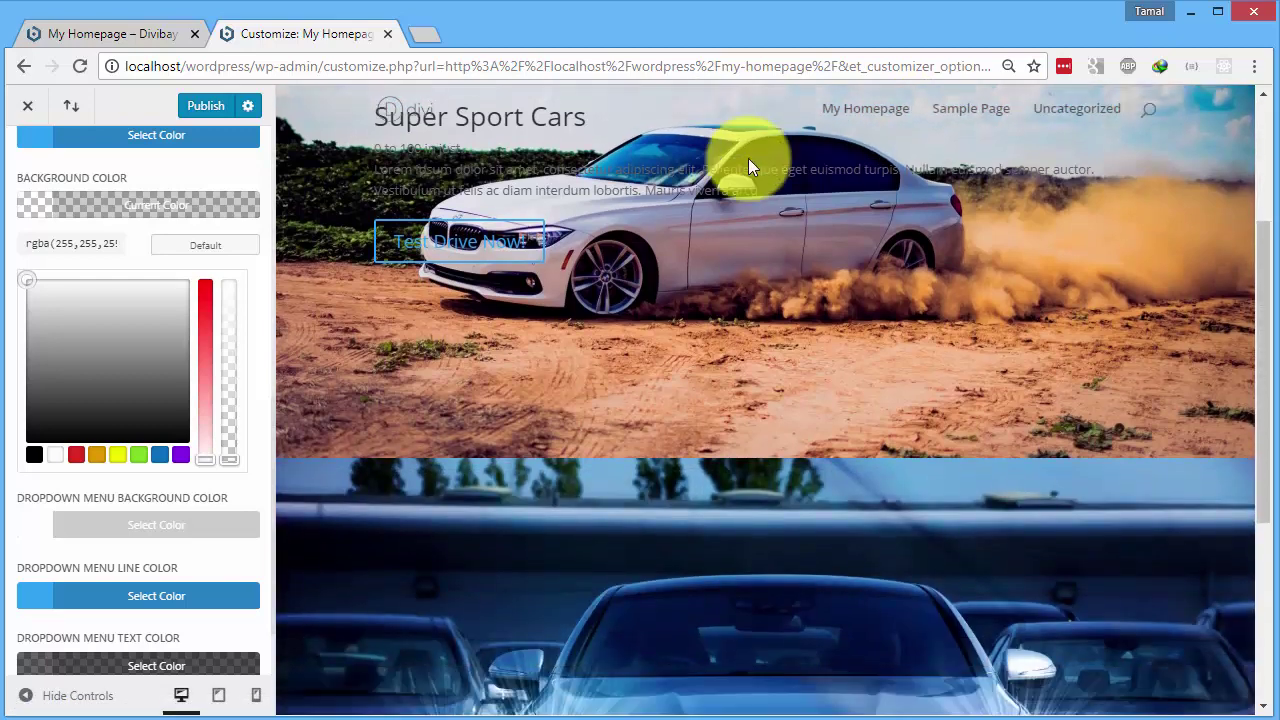
scroll(748, 158, up, 3)
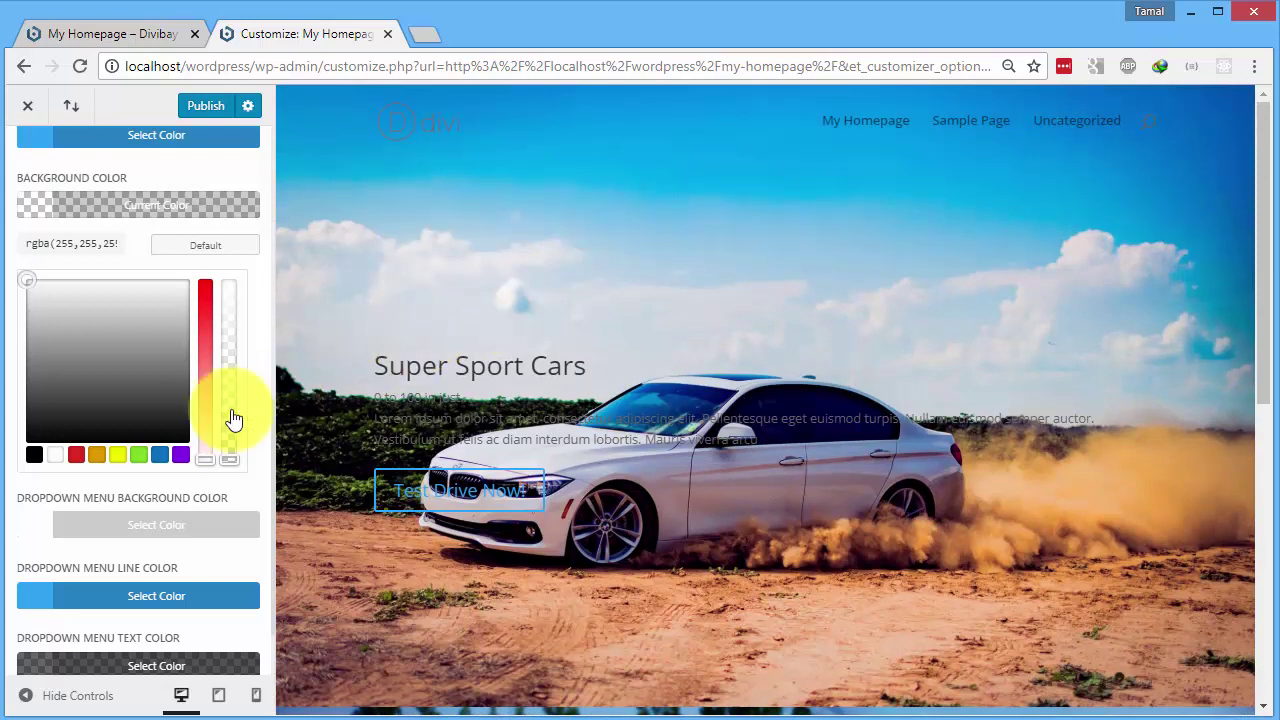
scroll(232, 421, down, 1)
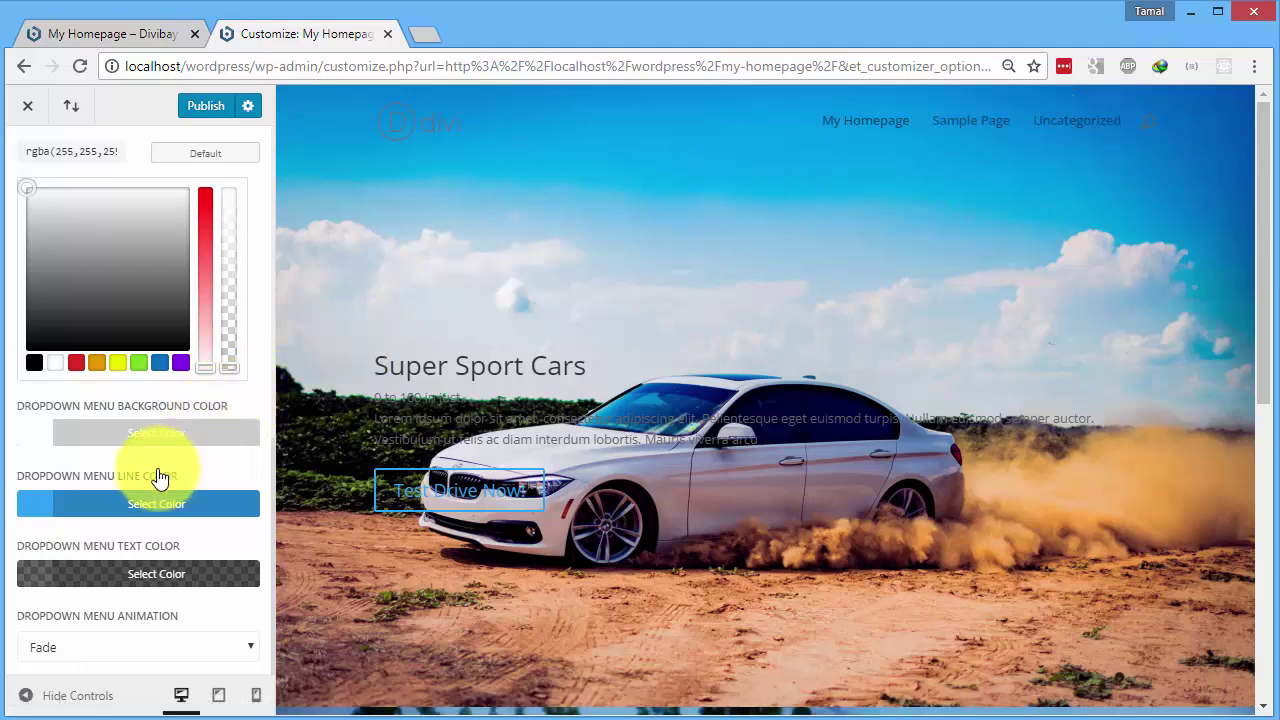
Set the menu link Text Color to the white swatch
scroll(165, 475, up, 4)
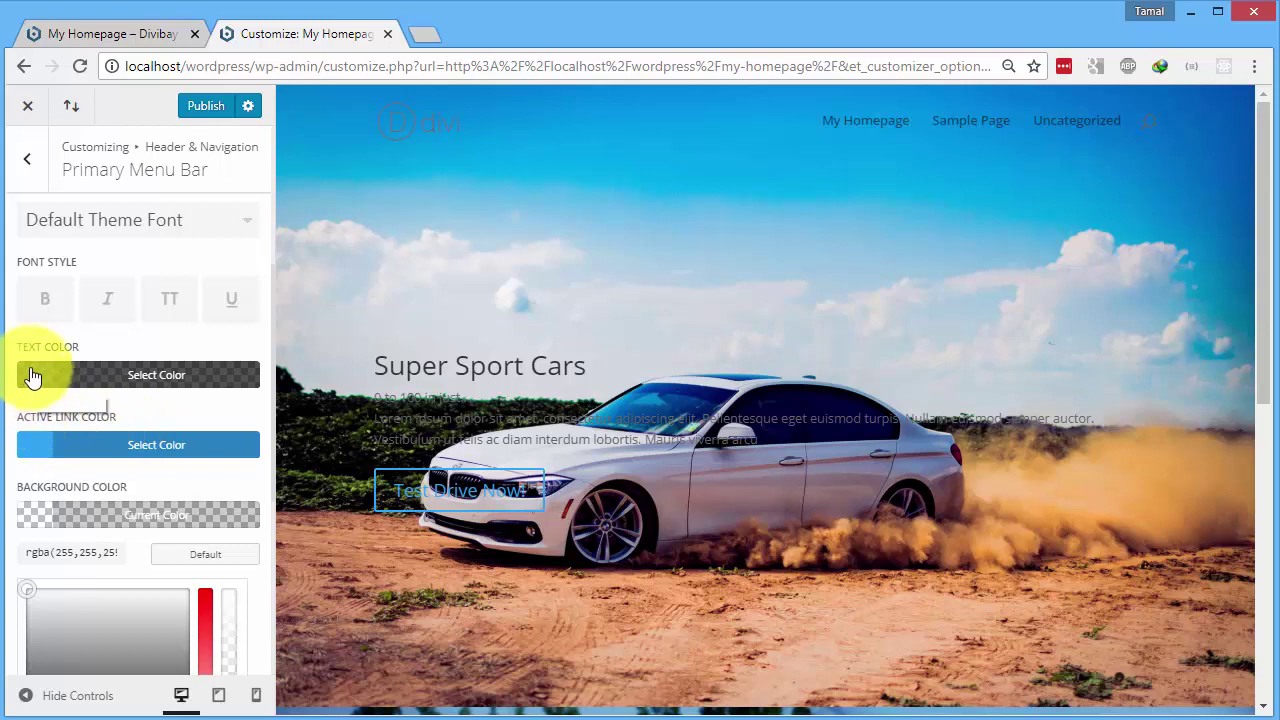
click(31, 376)
scroll(151, 417, down, 1)
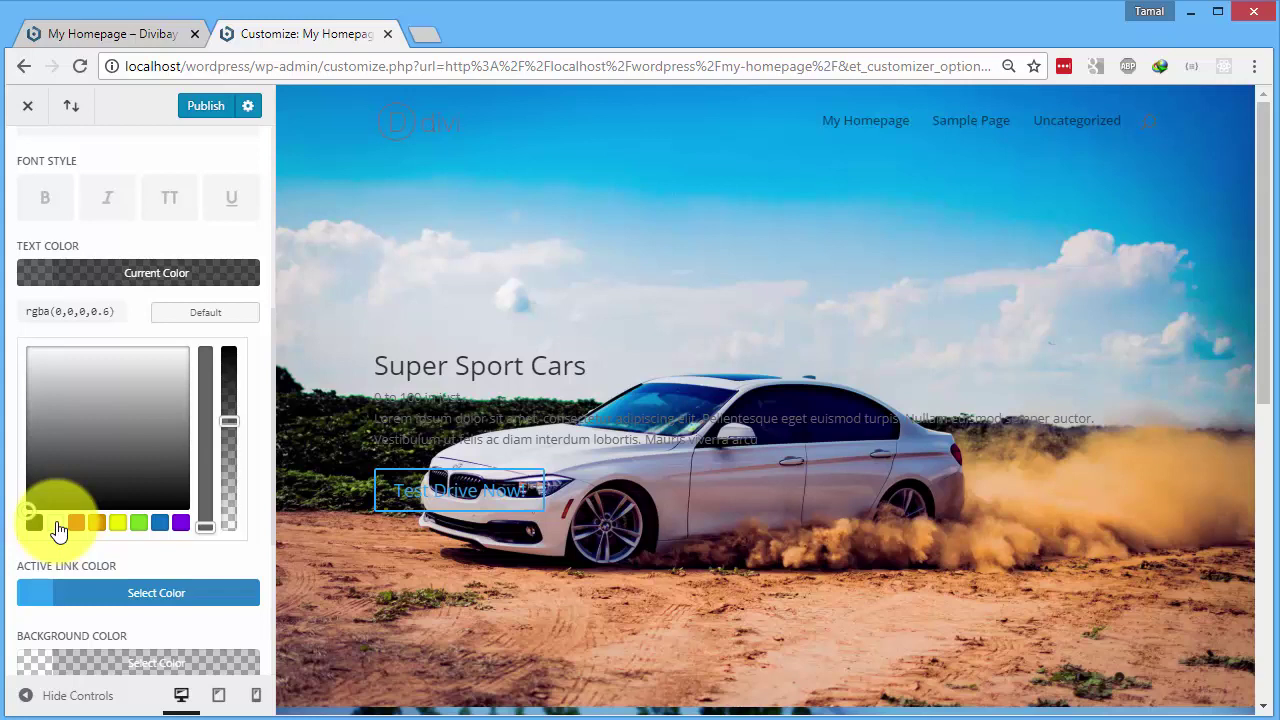
click(56, 524)
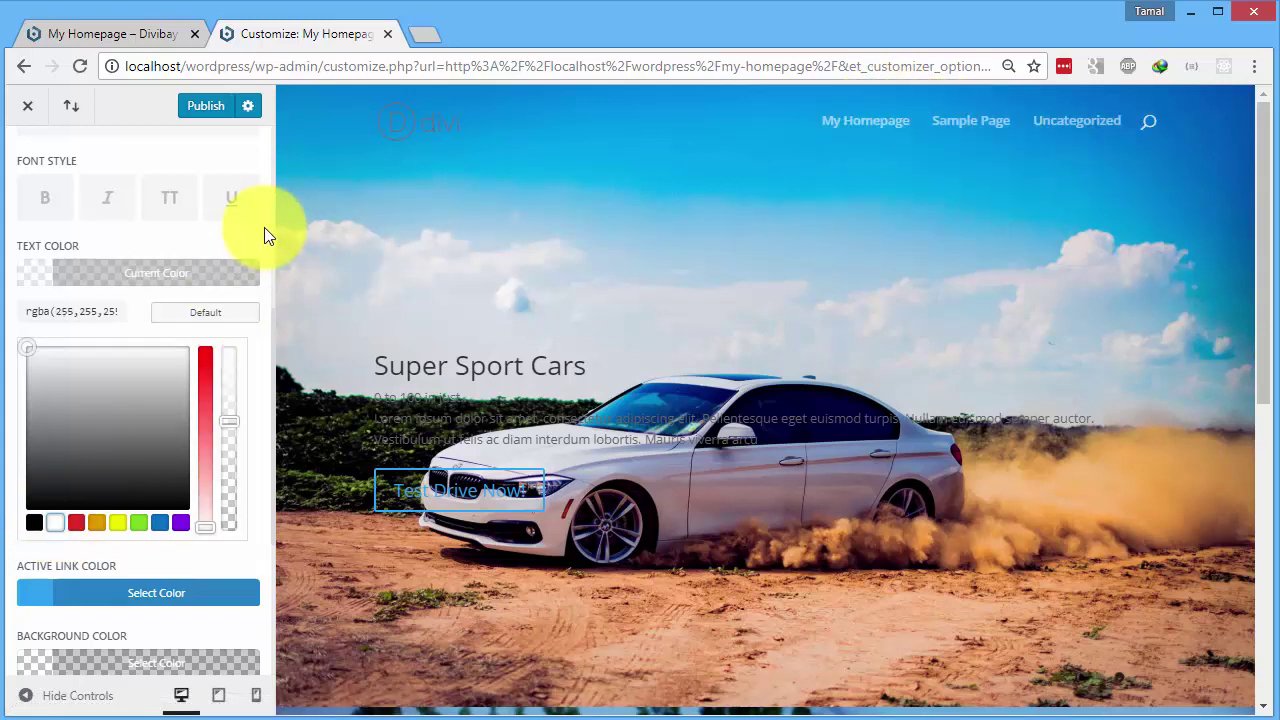
scroll(265, 230, down, 1)
scroll(266, 234, up, 5)
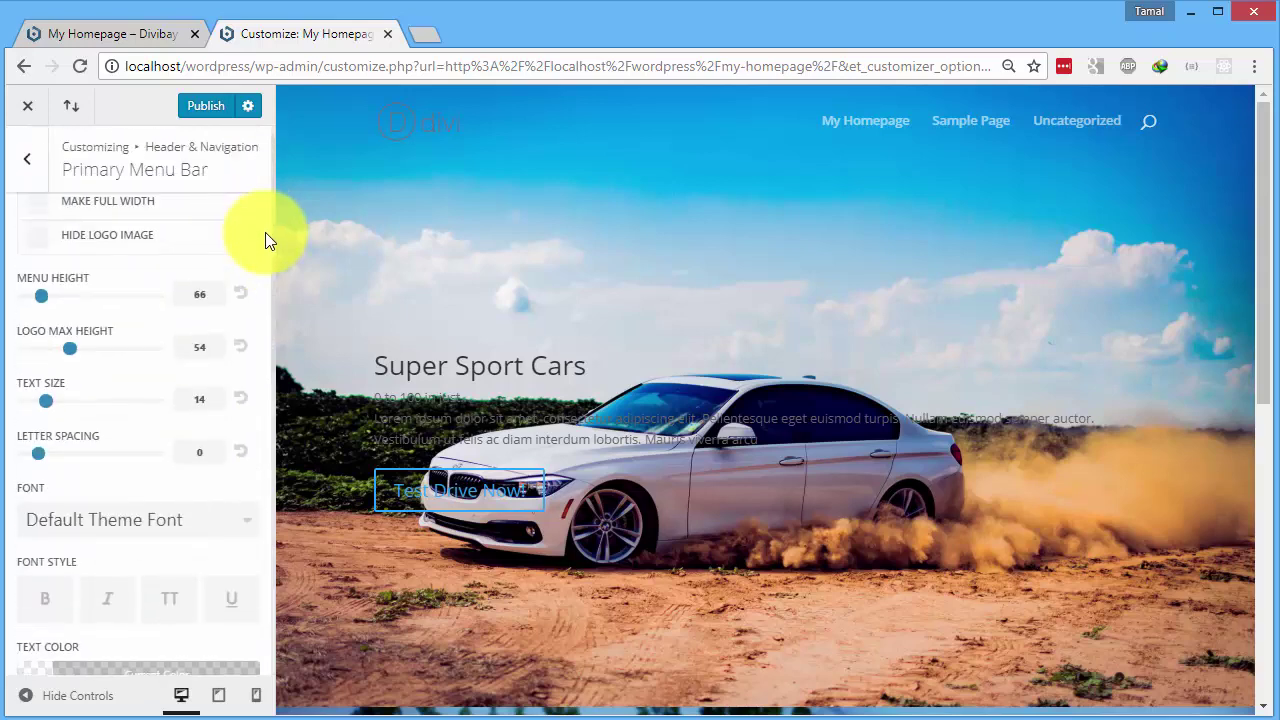
scroll(266, 238, up, 1)
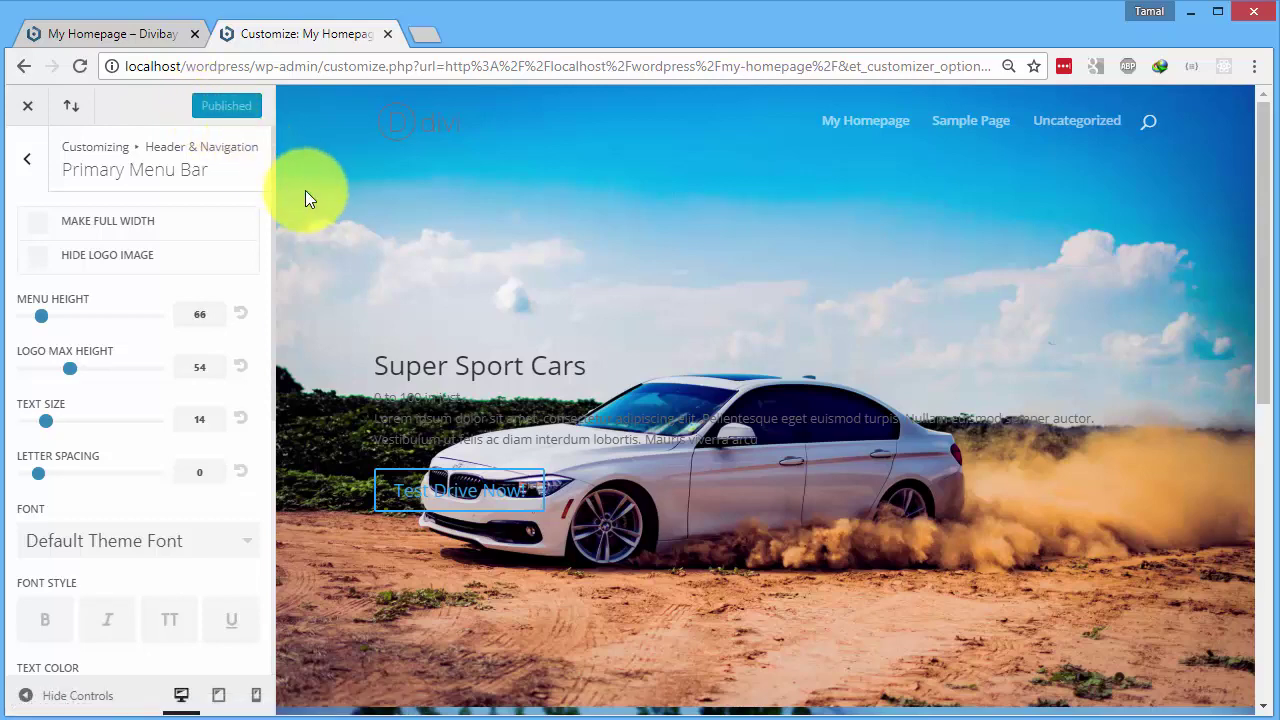
Close the customizer and check the live homepage's white links over the car image
click(29, 113)
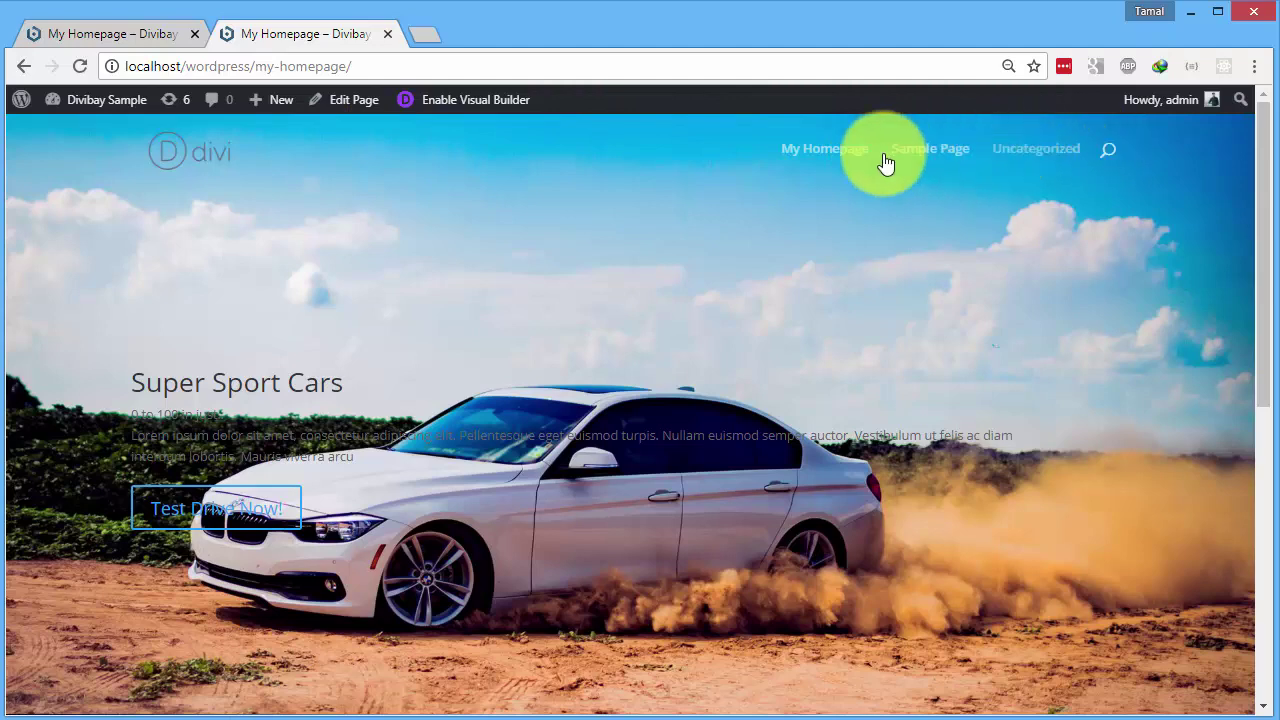
scroll(413, 253, down, 2)
scroll(410, 257, up, 2)
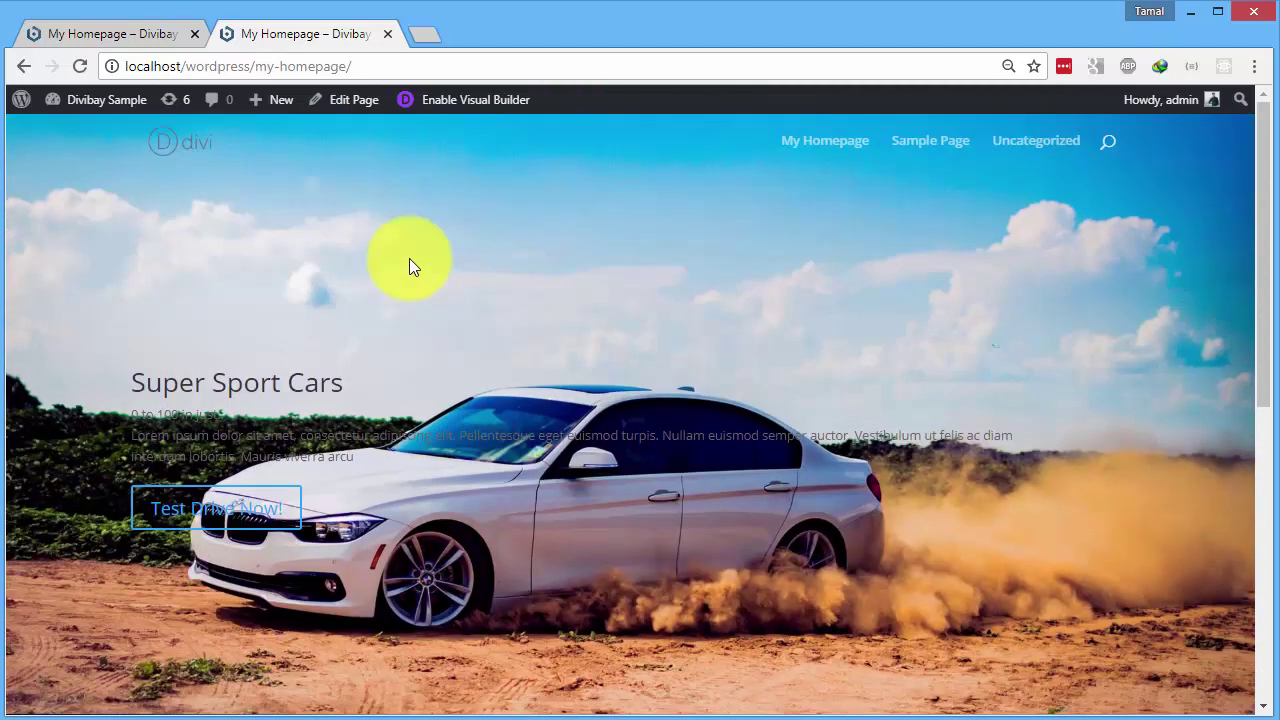